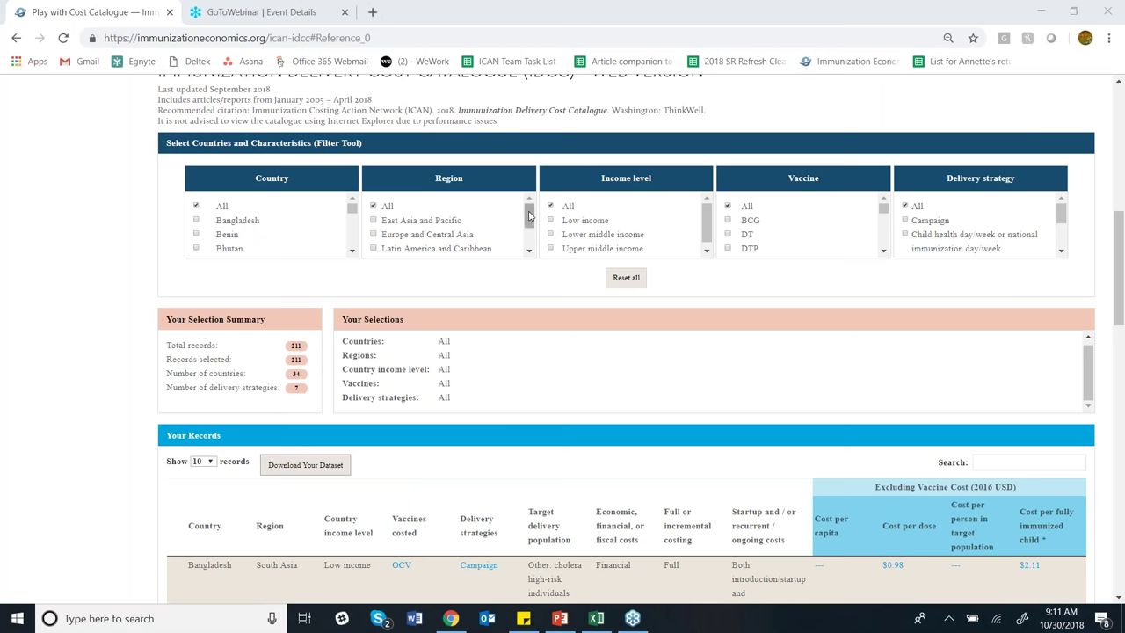
- Filter the records to the Sub-Saharan Africa region and the HPV vaccine, leaving 26 records
{"action": "left_click_drag", "start_coordinate": [529, 216], "coordinate": [530, 241]}
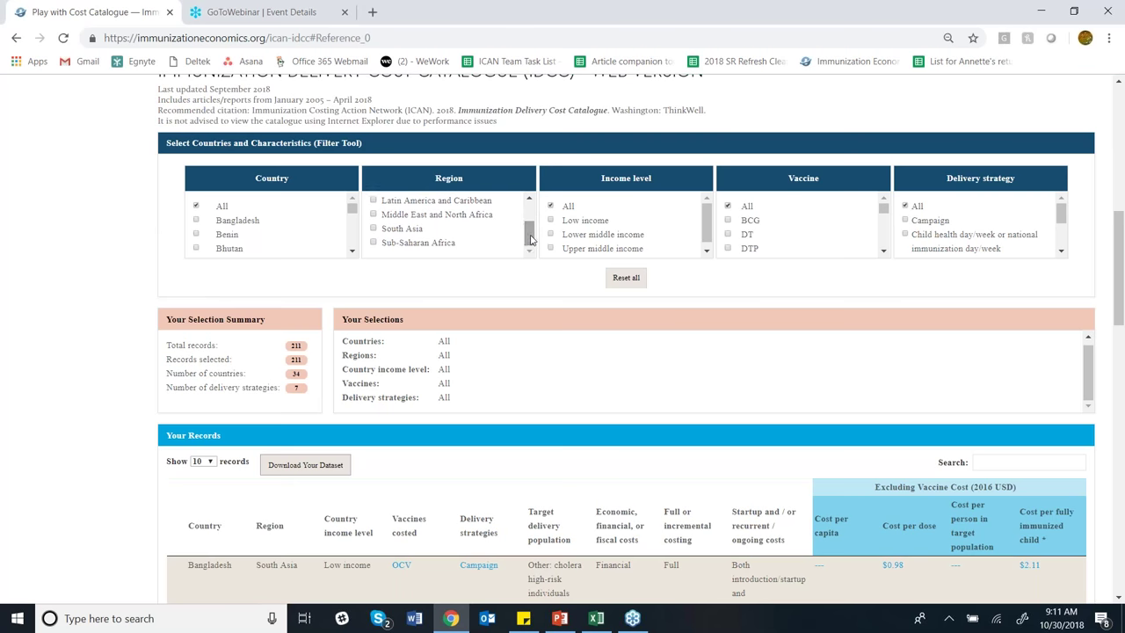
{"action": "left_click", "coordinate": [374, 243]}
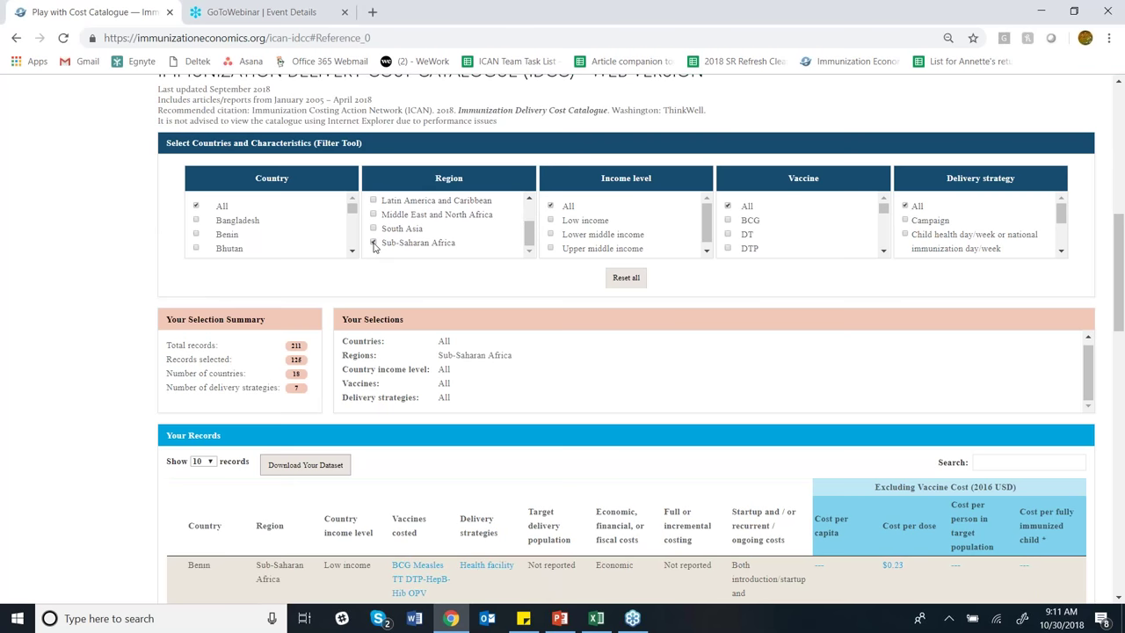
{"action": "left_click", "coordinate": [375, 244]}
{"action": "left_click", "coordinate": [374, 243]}
{"action": "left_click", "coordinate": [883, 251]}
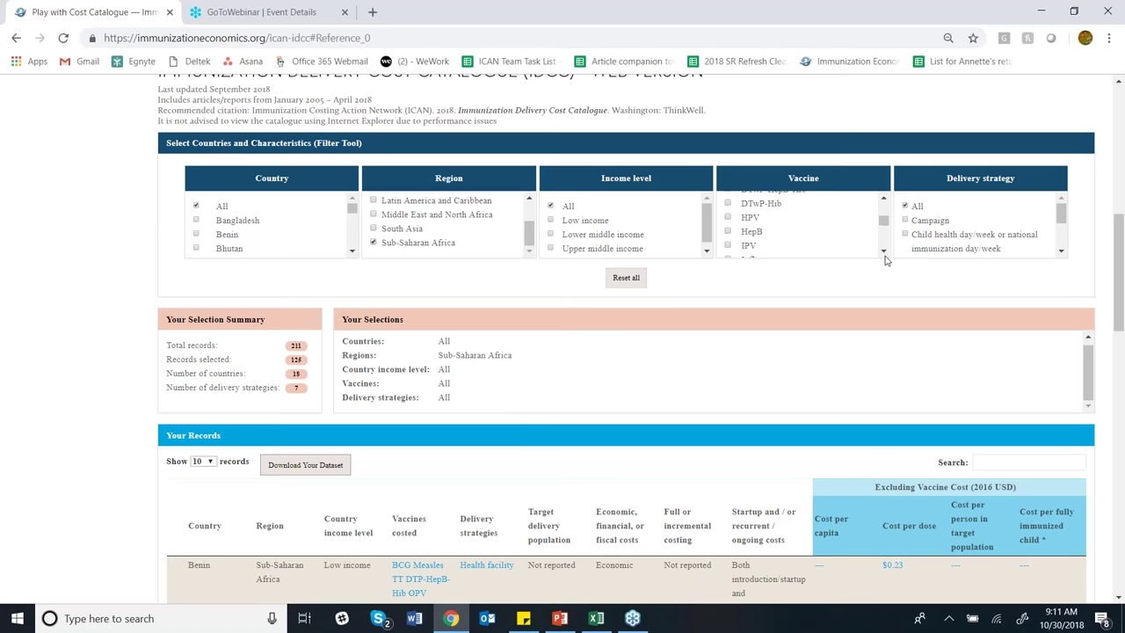
{"action": "left_click", "coordinate": [727, 216]}
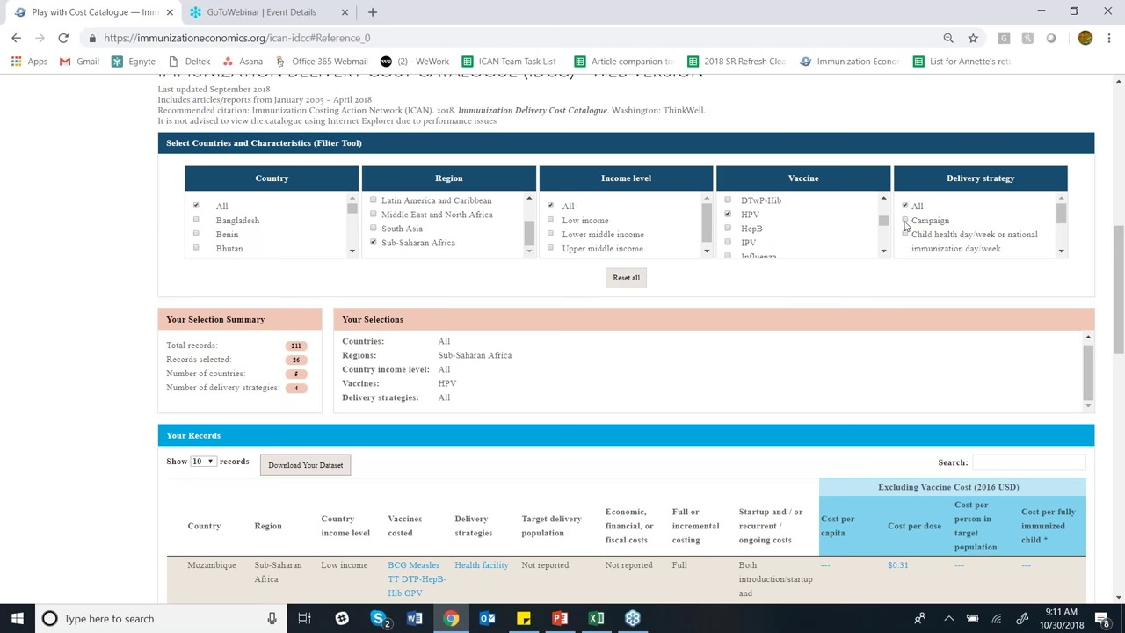
- Tick delivery strategies Campaign, Child health day/week, Multiple strategies, Not reported, Outreach/mobile and School
{"action": "left_click", "coordinate": [904, 220]}
{"action": "left_click", "coordinate": [905, 235]}
{"action": "left_click", "coordinate": [1060, 252]}
{"action": "left_click", "coordinate": [1060, 252]}
{"action": "left_click", "coordinate": [905, 220]}
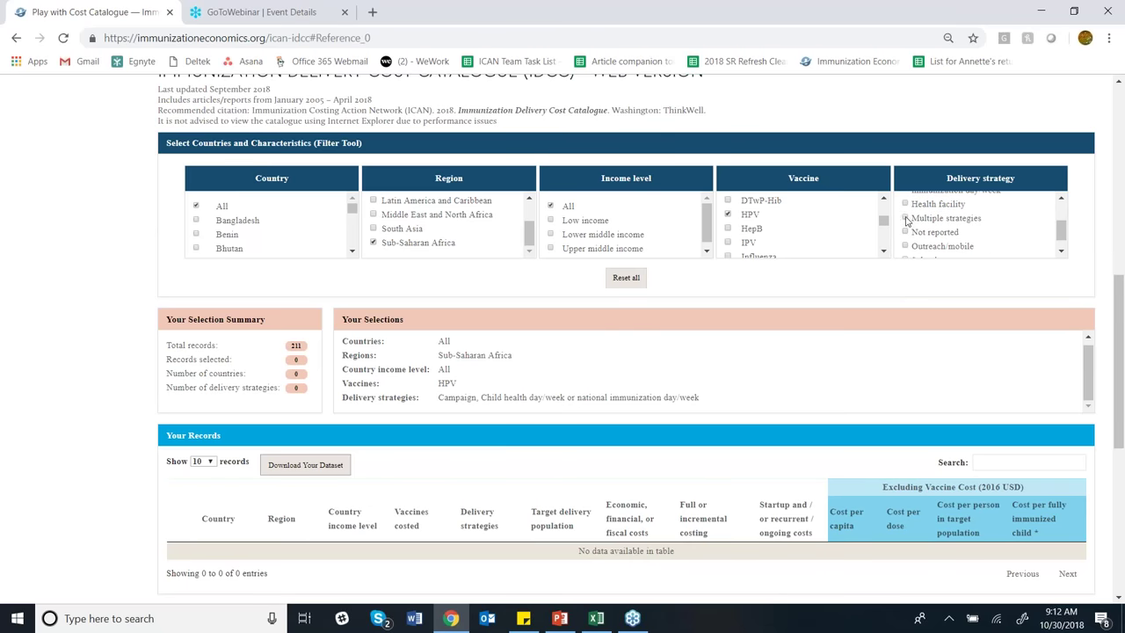
{"action": "left_click", "coordinate": [904, 235]}
{"action": "left_click", "coordinate": [905, 247]}
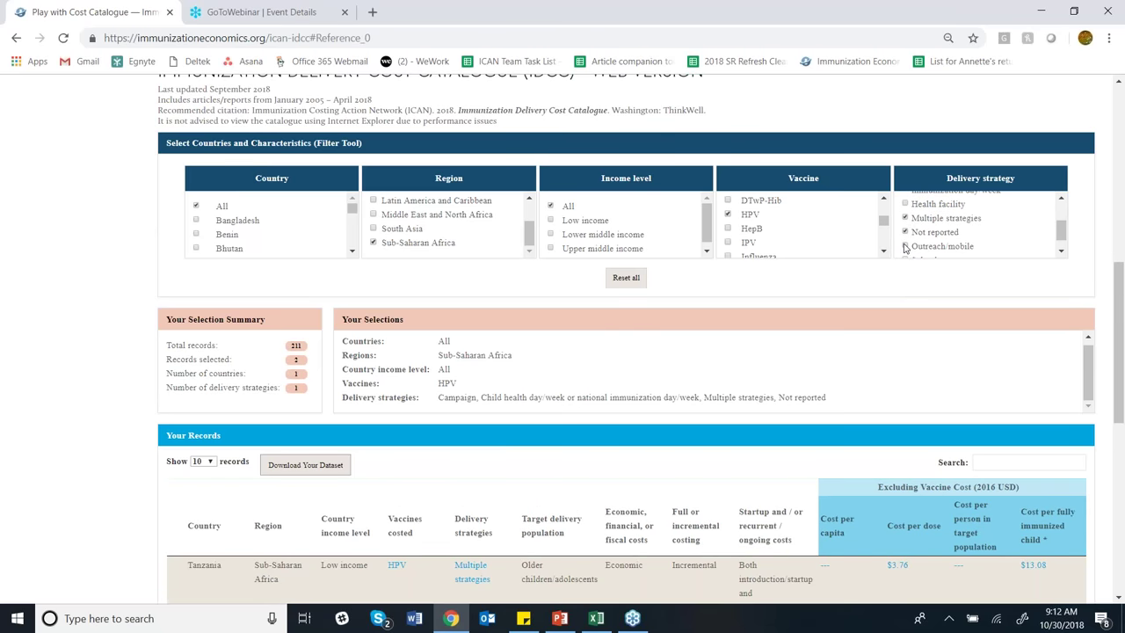
{"action": "left_click", "coordinate": [1061, 252]}
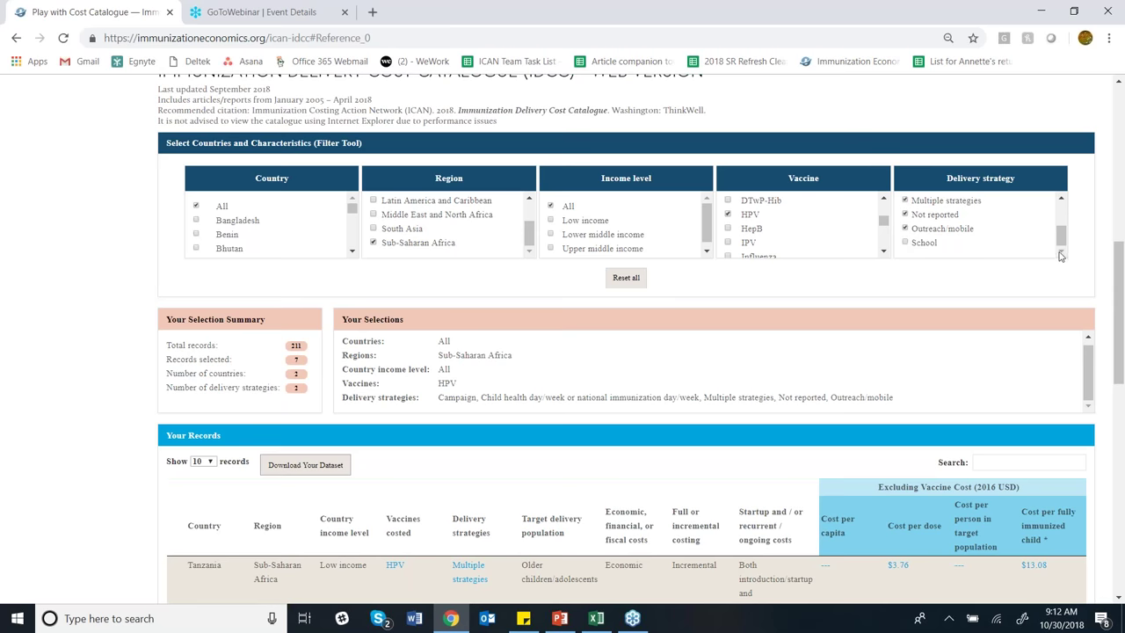
{"action": "left_click", "coordinate": [905, 243]}
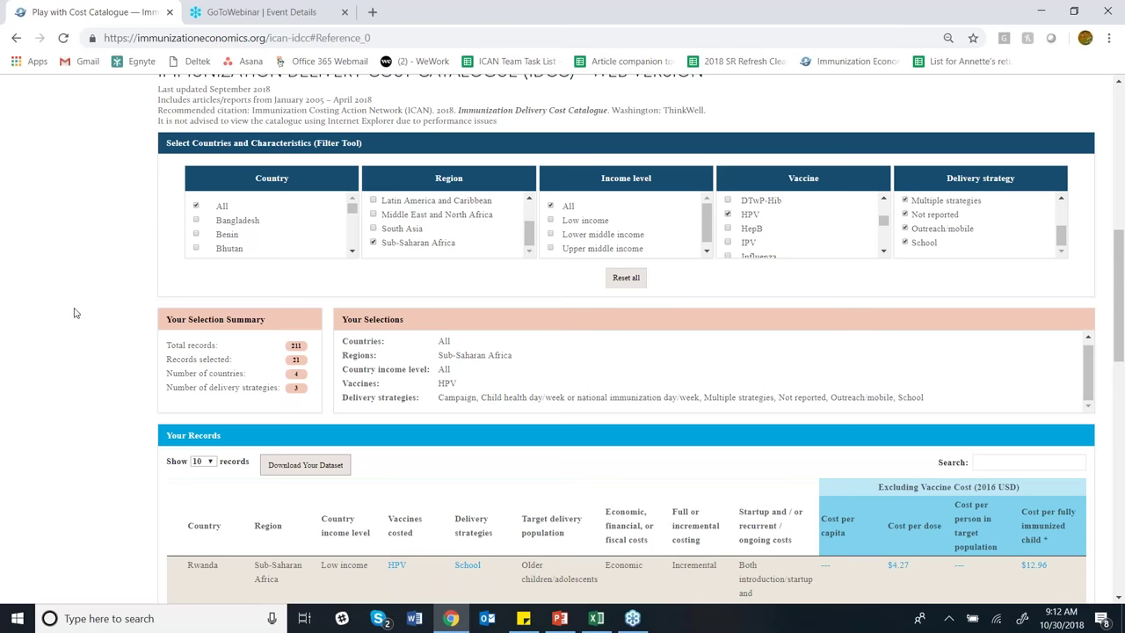
- Scroll down to the Your Records table listing the Rwanda, South Africa and Tanzania HPV records
{"action": "scroll", "coordinate": [75, 312], "scroll_direction": "up", "scroll_amount": 1}
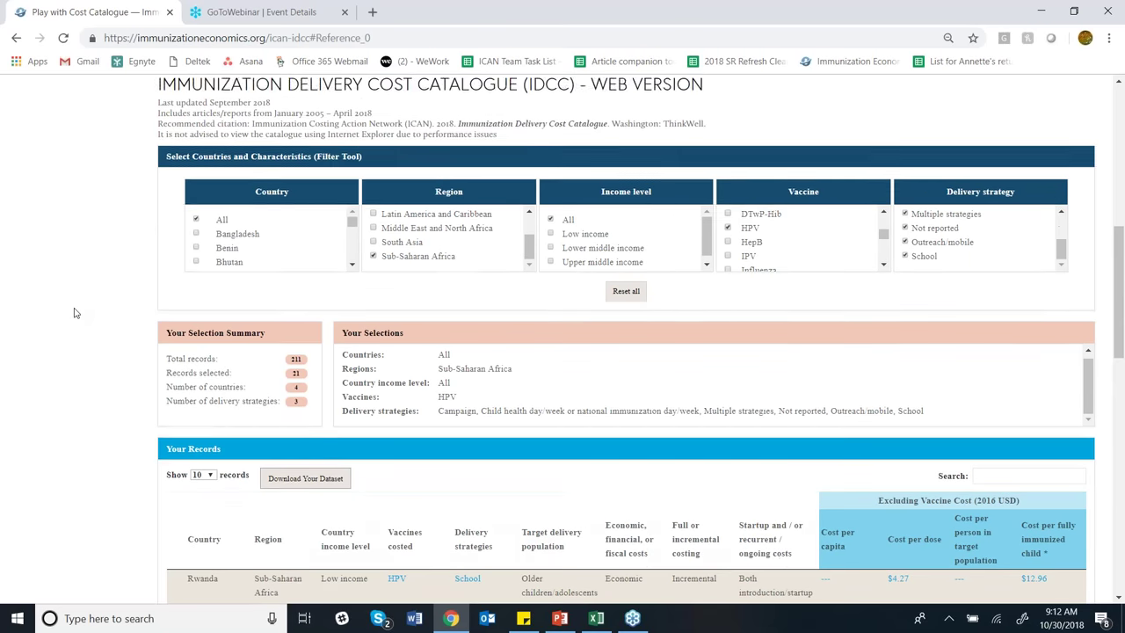
{"action": "scroll", "coordinate": [75, 312], "scroll_direction": "down", "scroll_amount": 3}
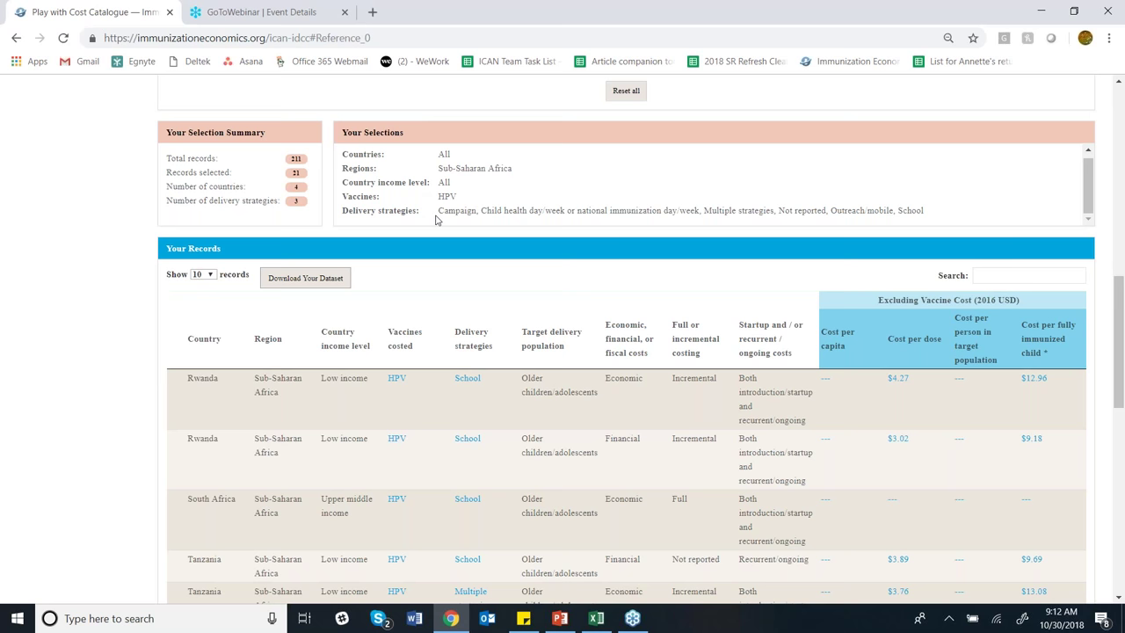
{"action": "scroll", "coordinate": [434, 220], "scroll_direction": "down", "scroll_amount": 1}
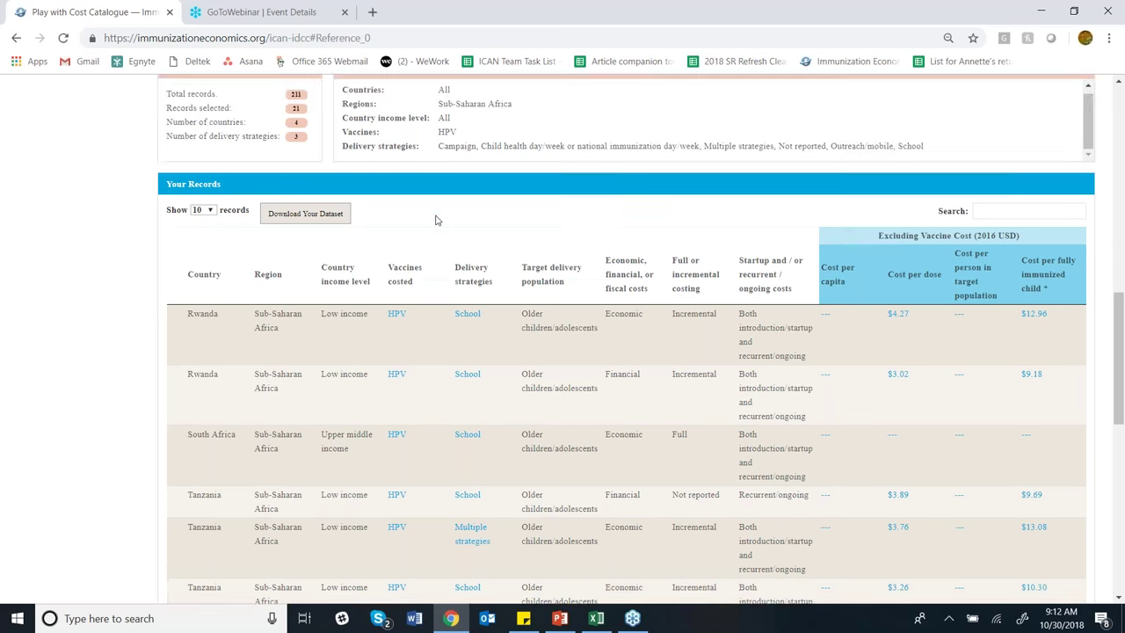
{"action": "scroll", "coordinate": [435, 220], "scroll_direction": "down", "scroll_amount": 1}
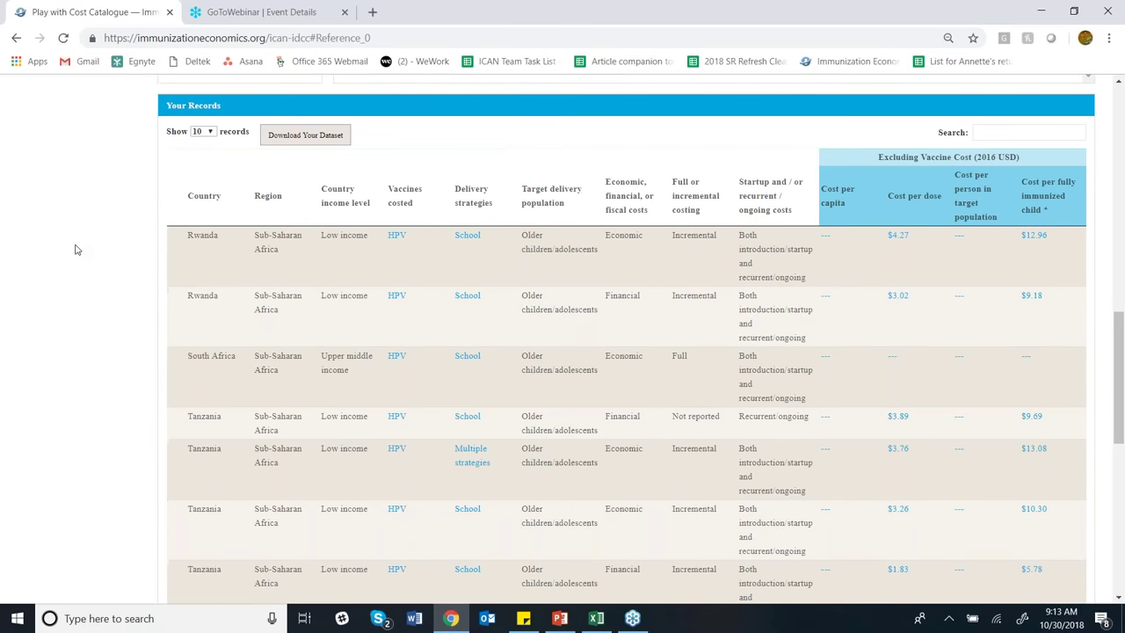
{"action": "scroll", "coordinate": [76, 250], "scroll_direction": "down", "scroll_amount": 1}
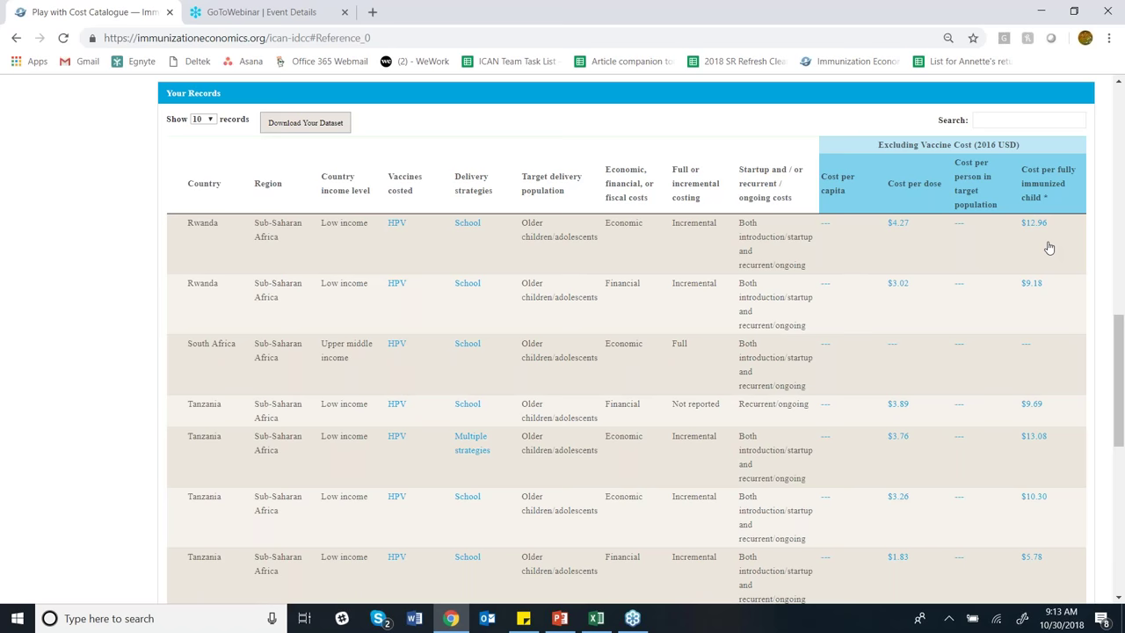
- Open the details of the first Rwanda HPV record, costing $4.27 per dose
{"action": "left_click", "coordinate": [909, 227]}
{"action": "scroll", "coordinate": [671, 427], "scroll_direction": "down", "scroll_amount": 1}
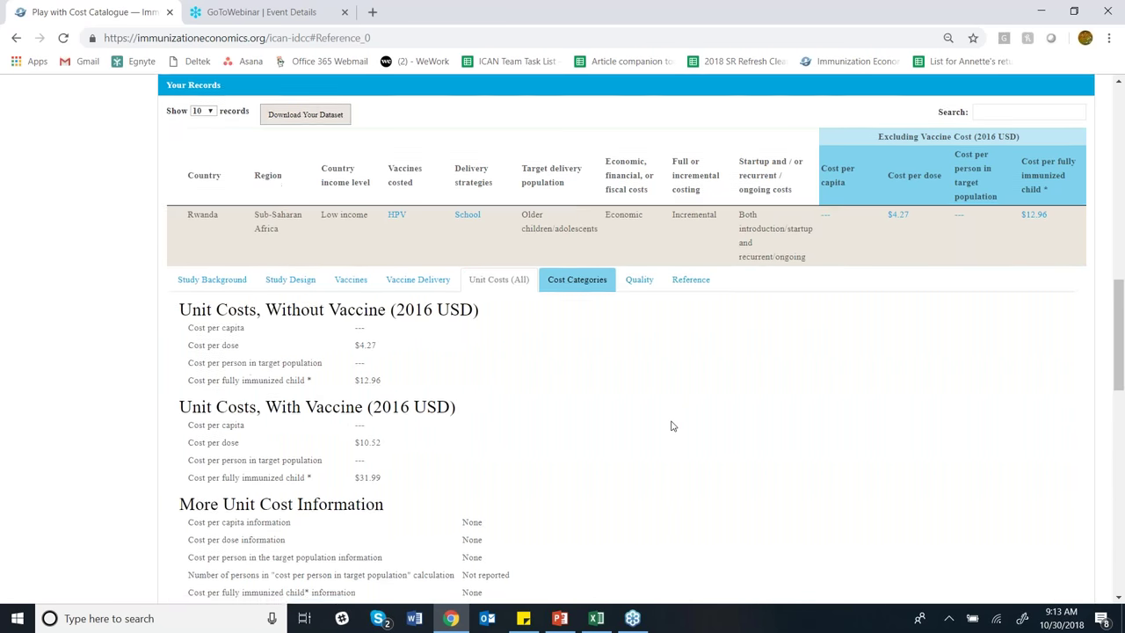
{"action": "scroll", "coordinate": [671, 426], "scroll_direction": "down", "scroll_amount": 1}
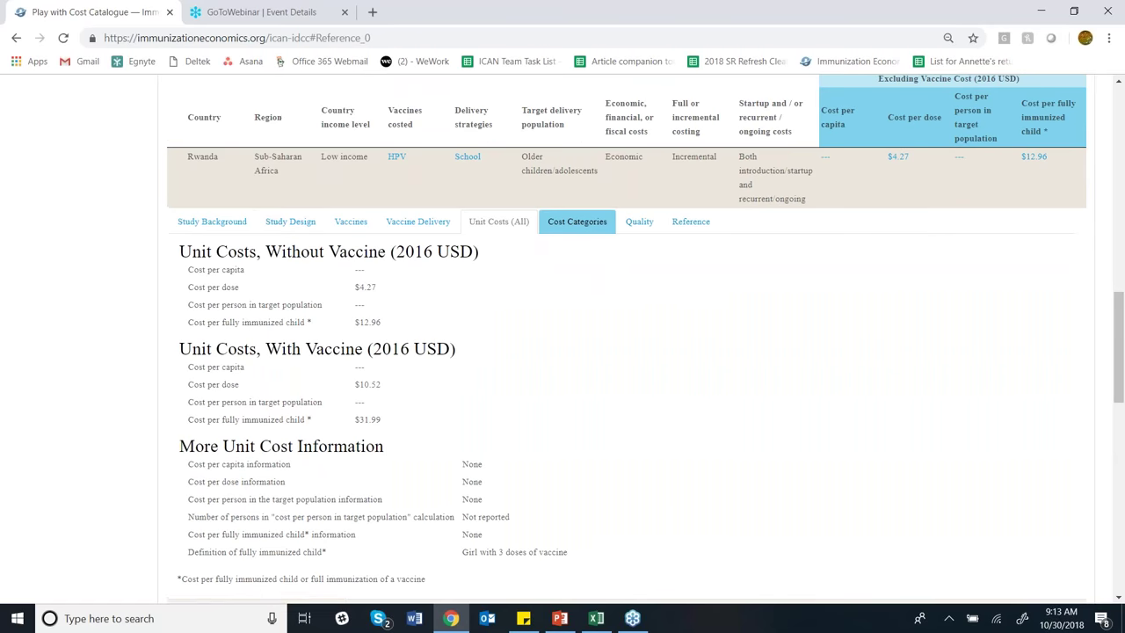
- Review the record's Study Background, Study Design, Unit Costs (All), Cost Categories and Reference tabs
{"action": "left_click", "coordinate": [210, 221]}
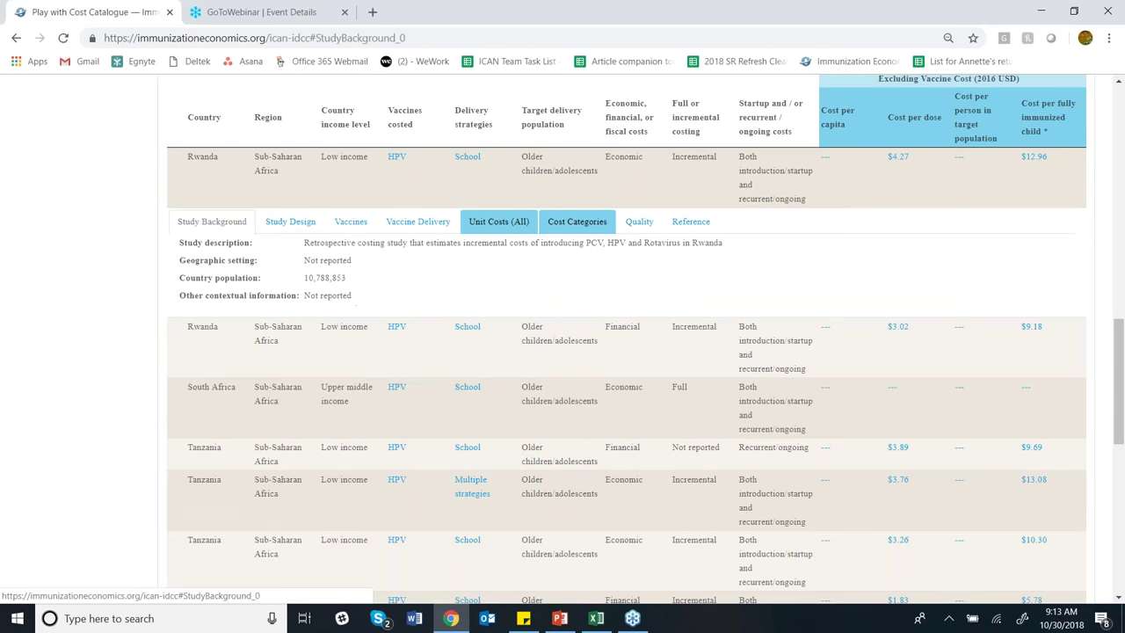
{"action": "left_click", "coordinate": [280, 222]}
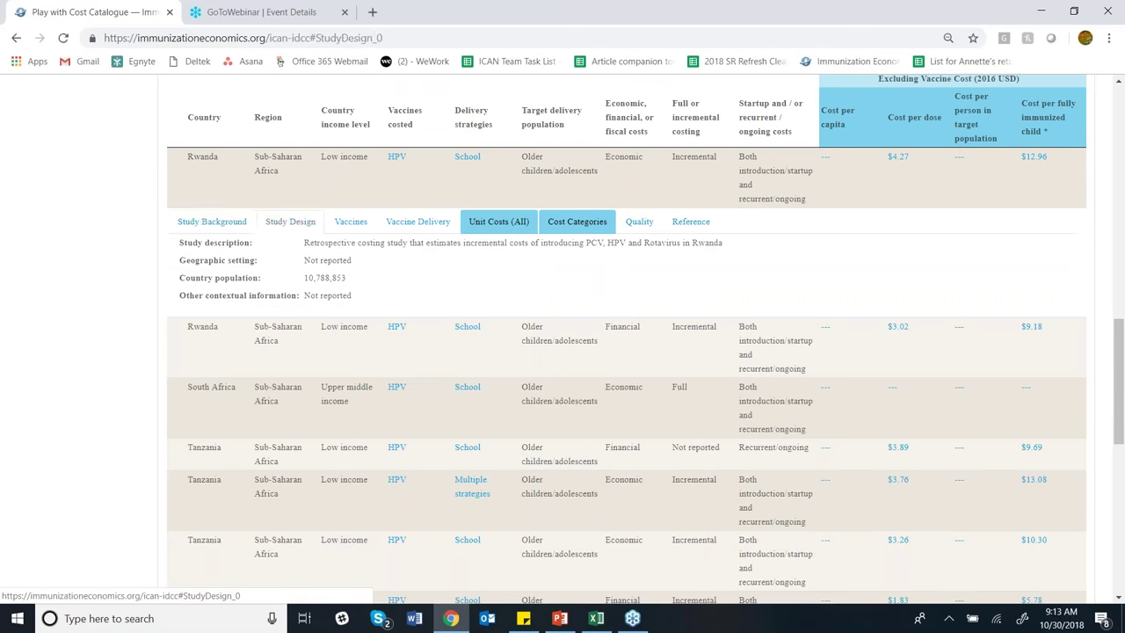
{"action": "left_click", "coordinate": [475, 225]}
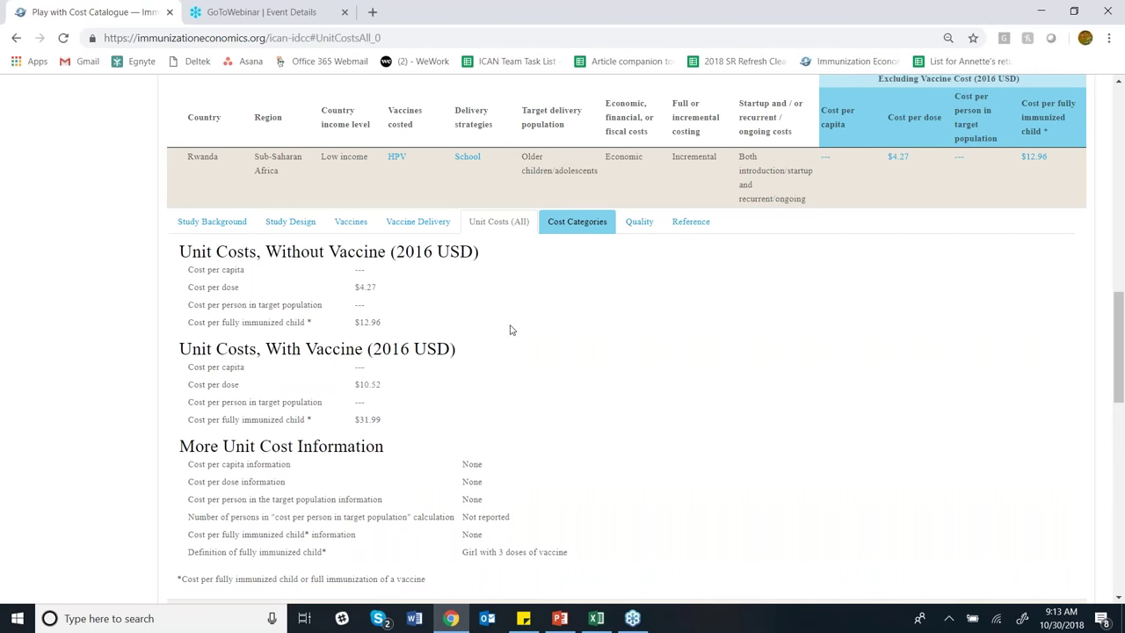
{"action": "left_click", "coordinate": [590, 222]}
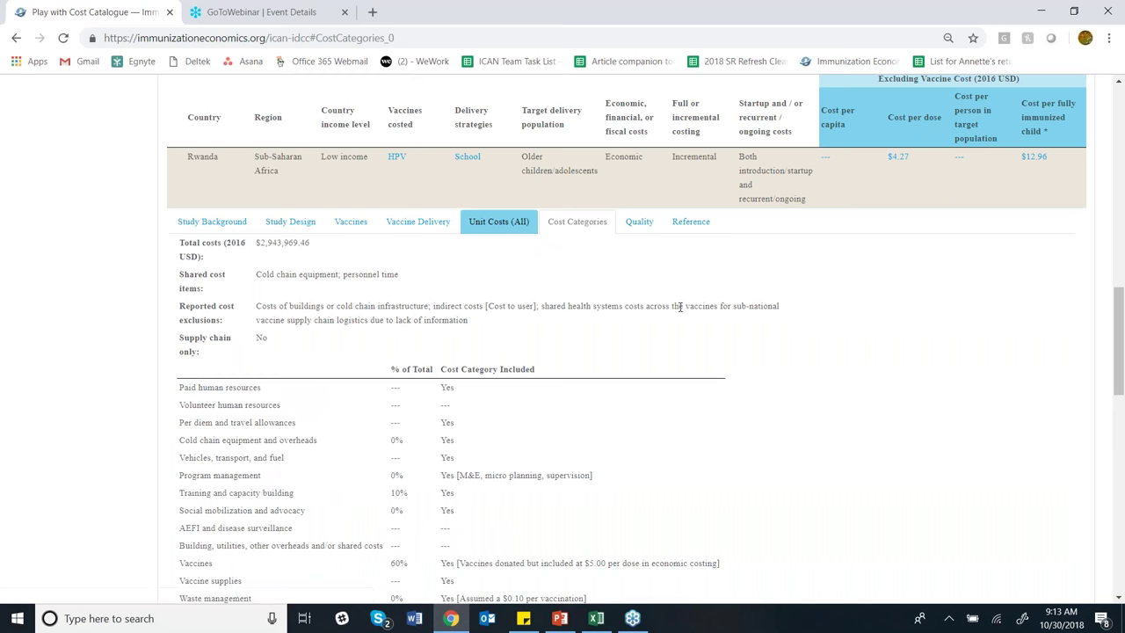
{"action": "left_click", "coordinate": [691, 230]}
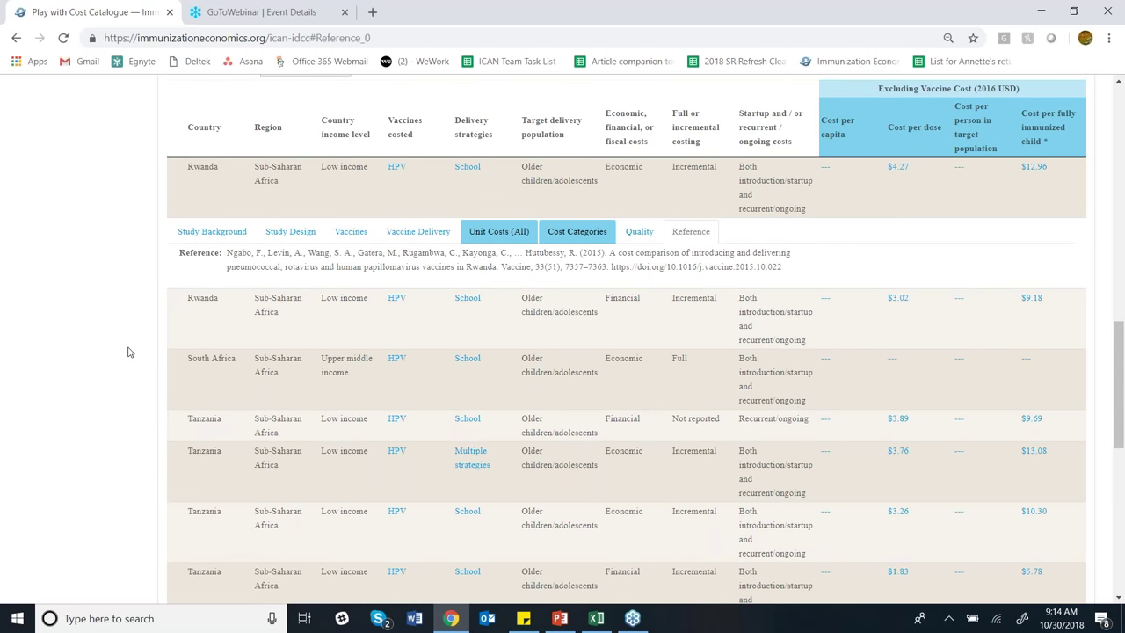
{"action": "scroll", "coordinate": [127, 352], "scroll_direction": "up", "scroll_amount": 2}
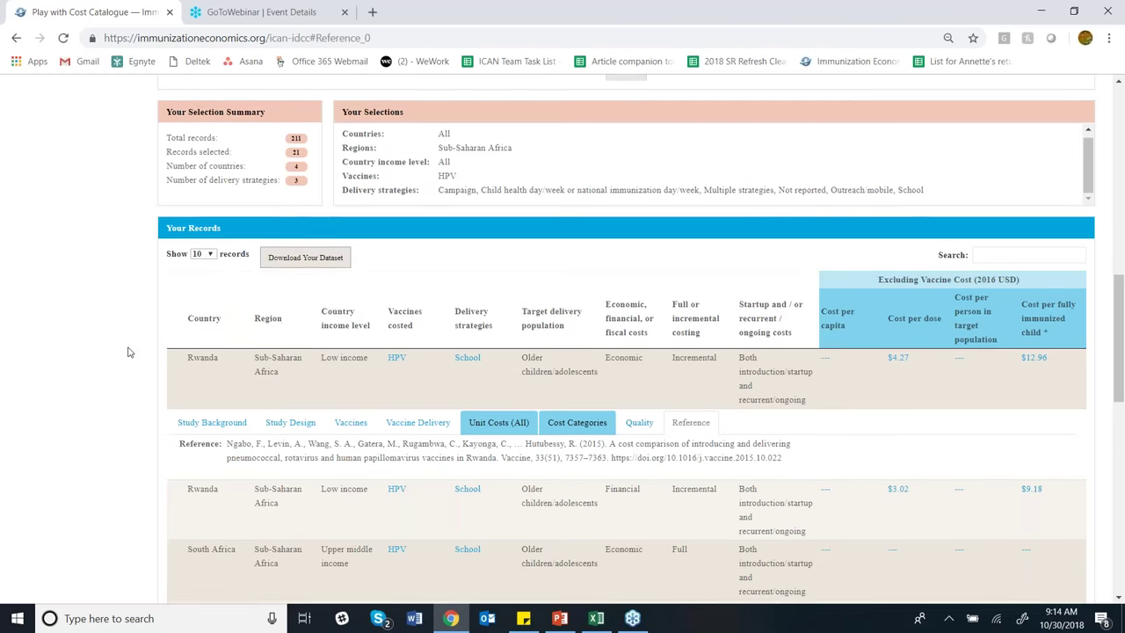
{"action": "scroll", "coordinate": [128, 351], "scroll_direction": "down", "scroll_amount": 5}
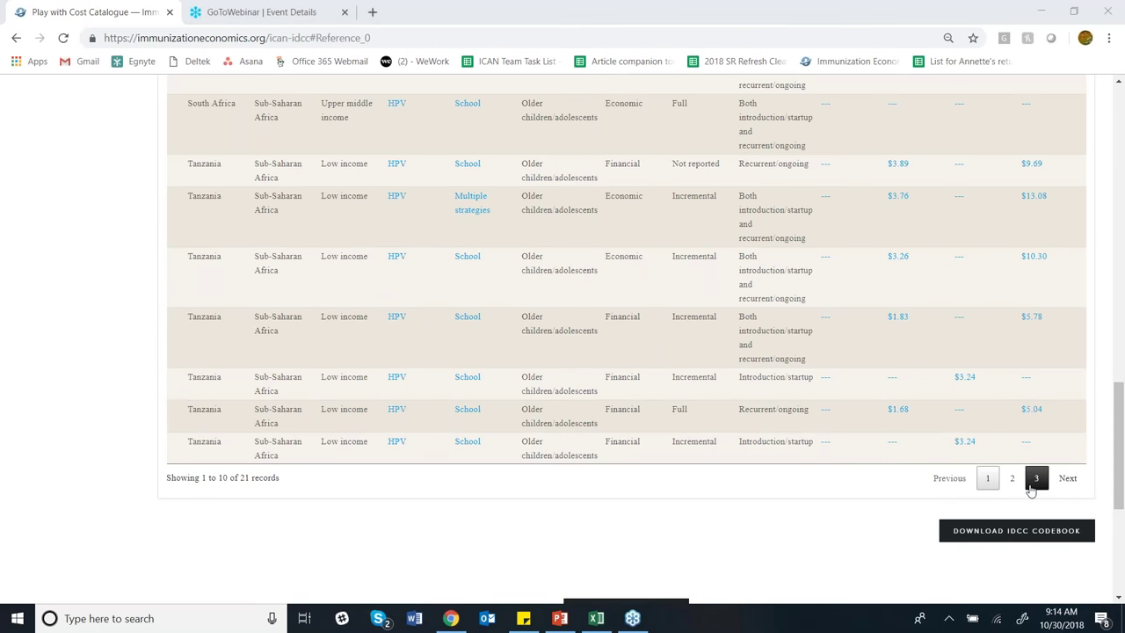
{"action": "scroll", "coordinate": [617, 531], "scroll_direction": "up", "scroll_amount": 3}
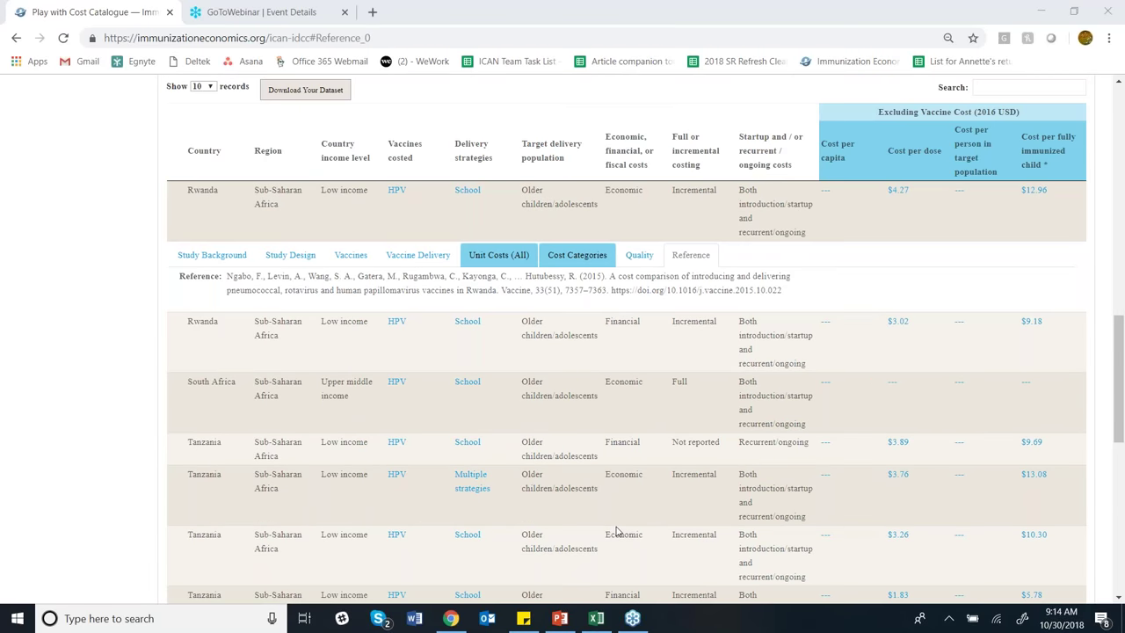
{"action": "scroll", "coordinate": [617, 531], "scroll_direction": "up", "scroll_amount": 2}
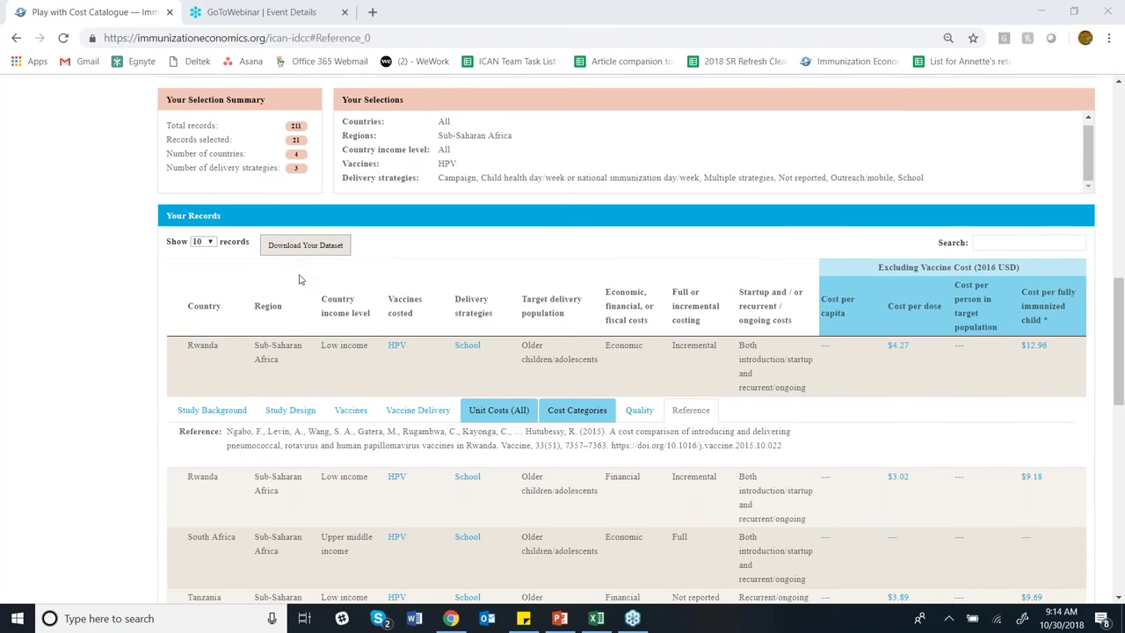
{"action": "scroll", "coordinate": [298, 280], "scroll_direction": "up", "scroll_amount": 4}
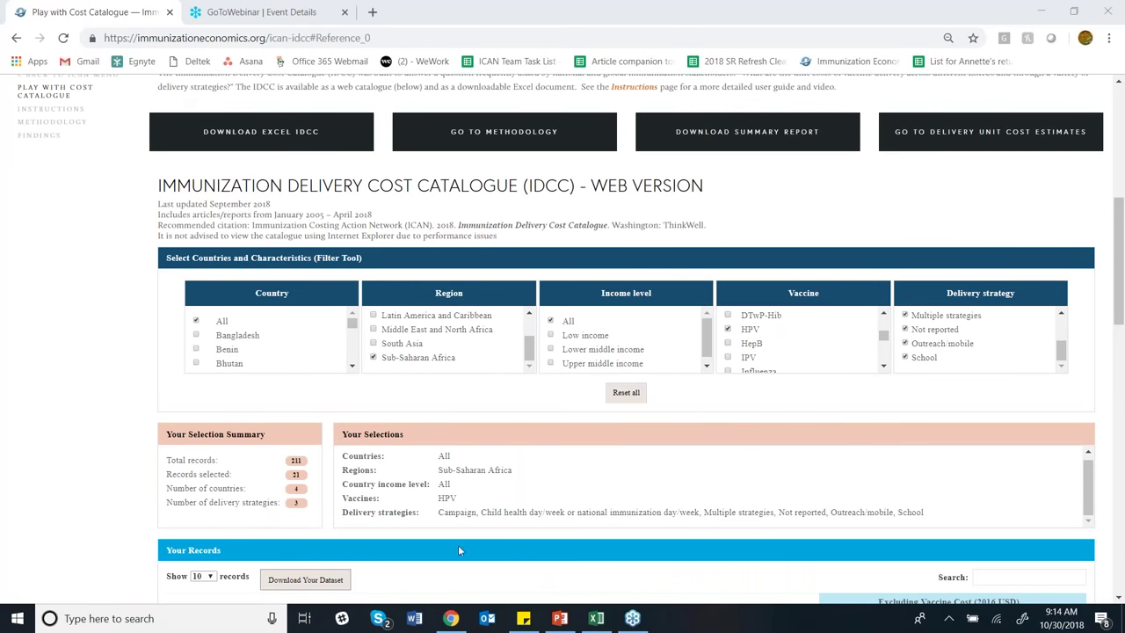
- Resume the webinar slide show from slide 13 in PowerPoint and advance to the IDCC tips slide
{"action": "left_click", "coordinate": [560, 617]}
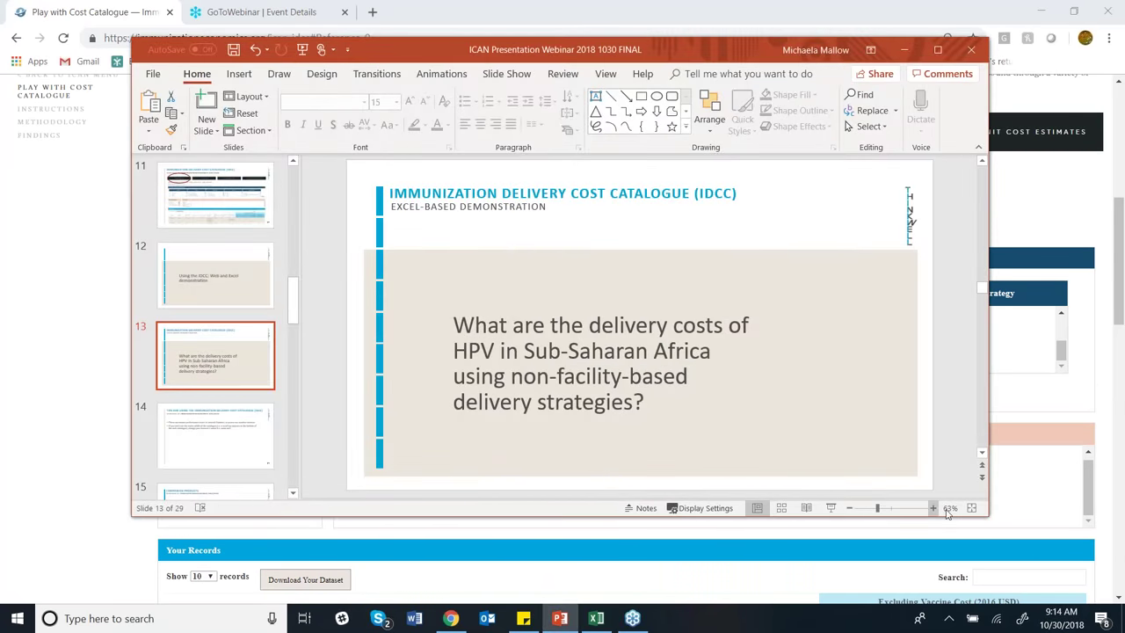
{"action": "left_click", "coordinate": [830, 507]}
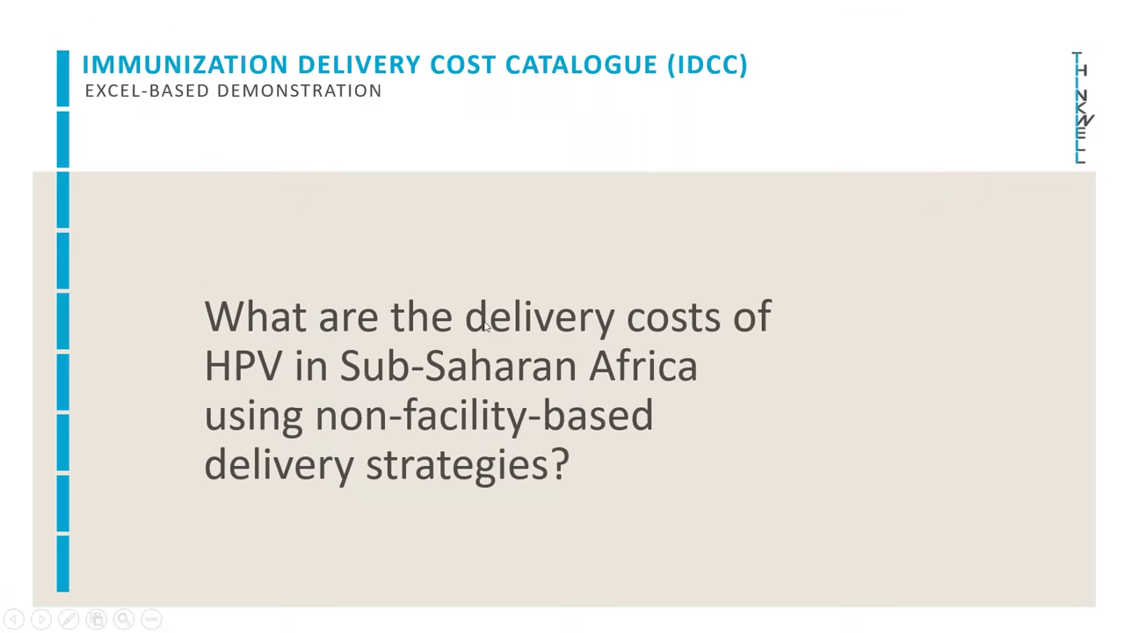
{"action": "left_click", "coordinate": [485, 326]}
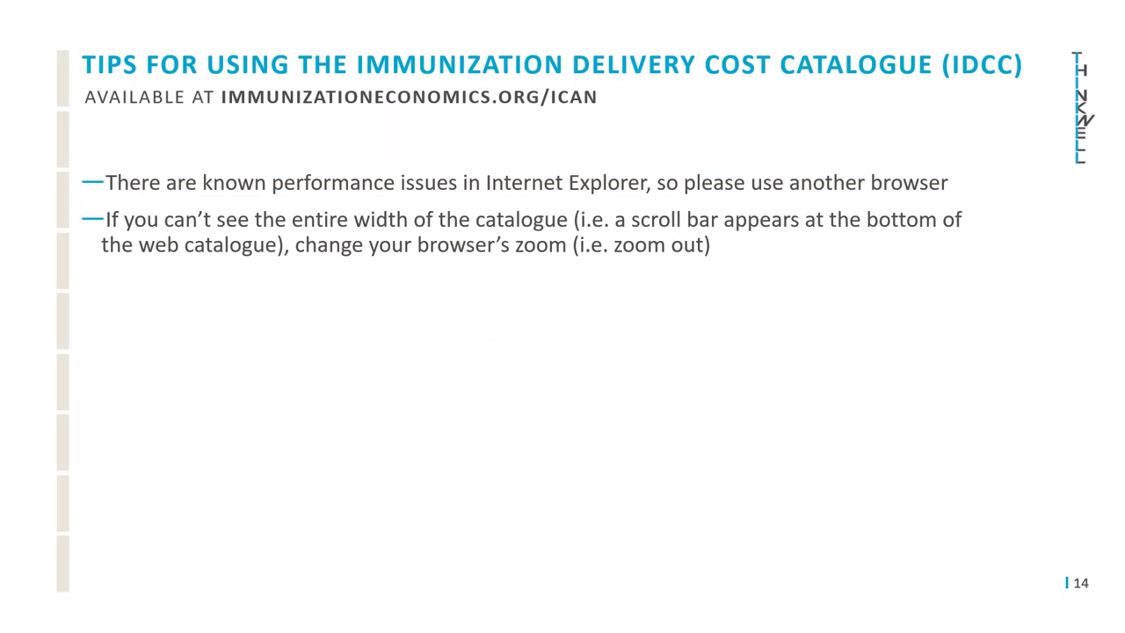